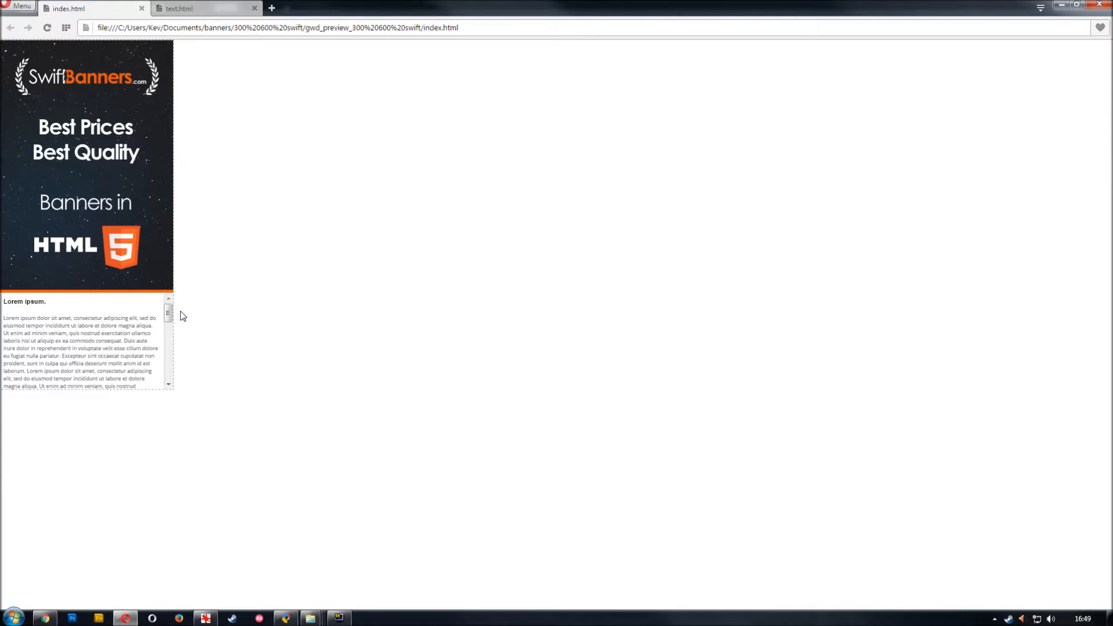
mouse_move(169, 315)
left_mouse_down()
mouse_move(171, 373)
mouse_move(169, 312)
left_mouse_up()
mouse_move(169, 312)
left_mouse_down()
mouse_move(169, 372)
mouse_move(186, 294)
left_mouse_up()
Switch the Opera preview from the banner to the text.html Lorem ipsum page.
left_click(198, 10)
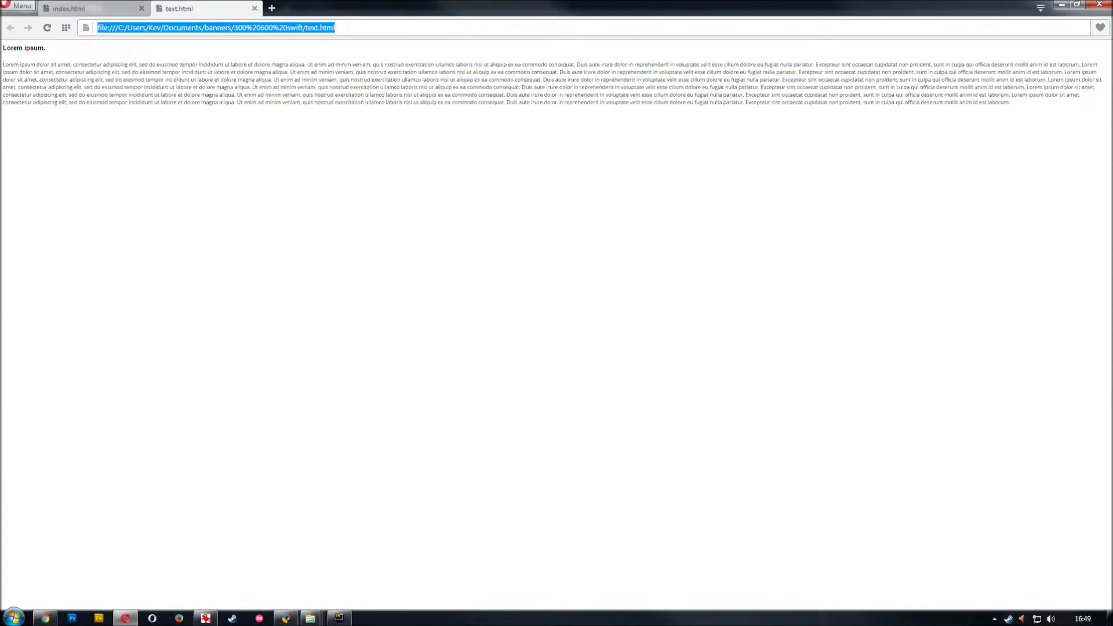
Return to the index.html preview, then bring Google Web Designer's project back to the front.
left_click(180, 128)
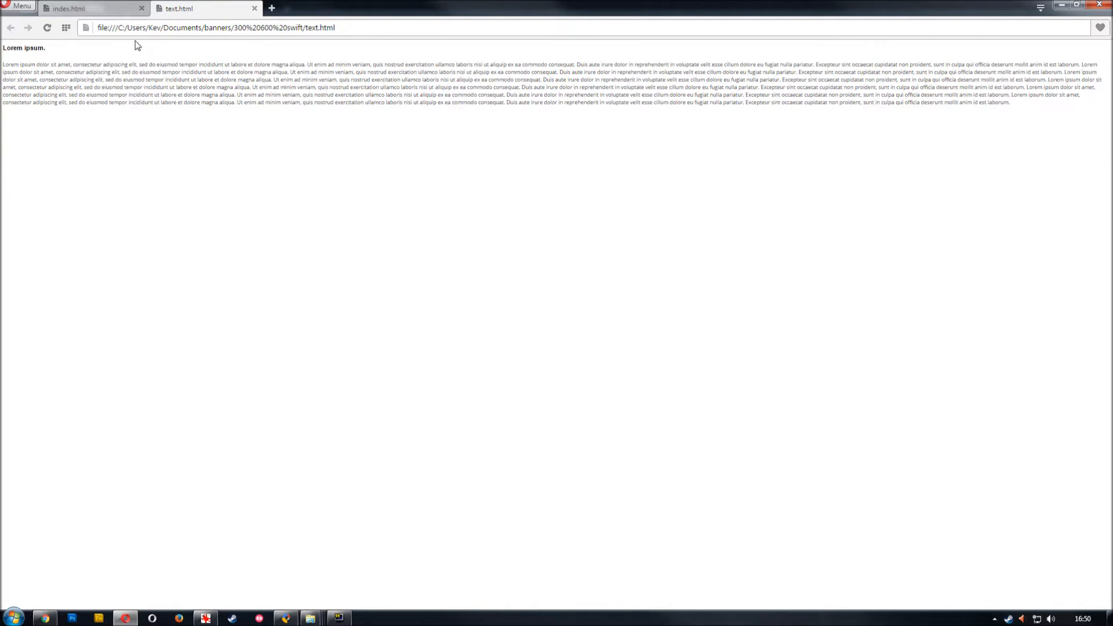
left_click(120, 11)
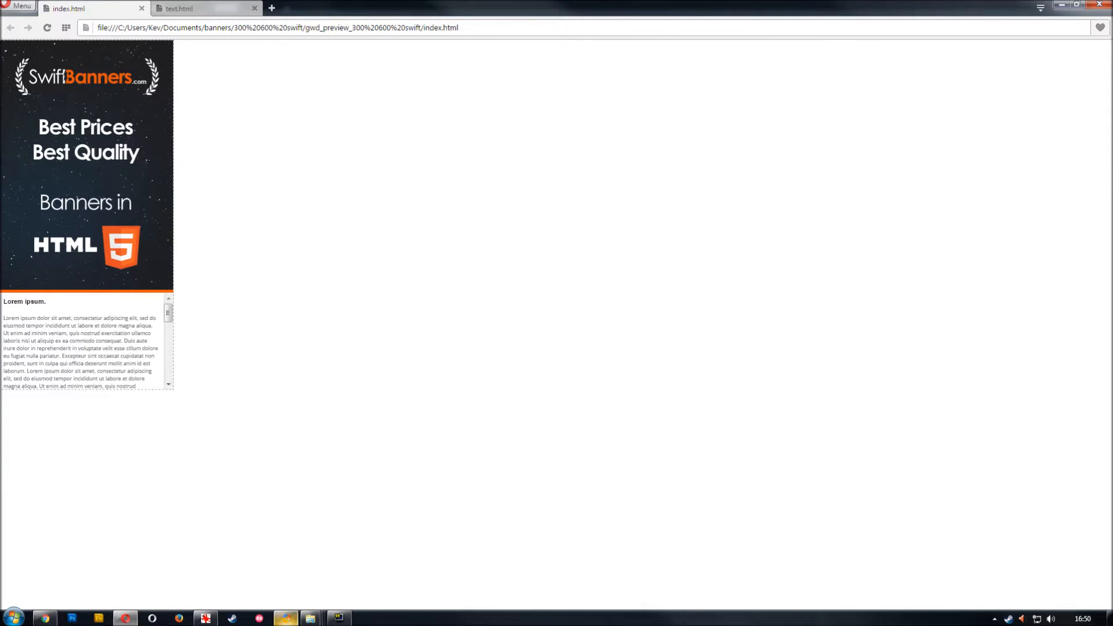
left_click(286, 618)
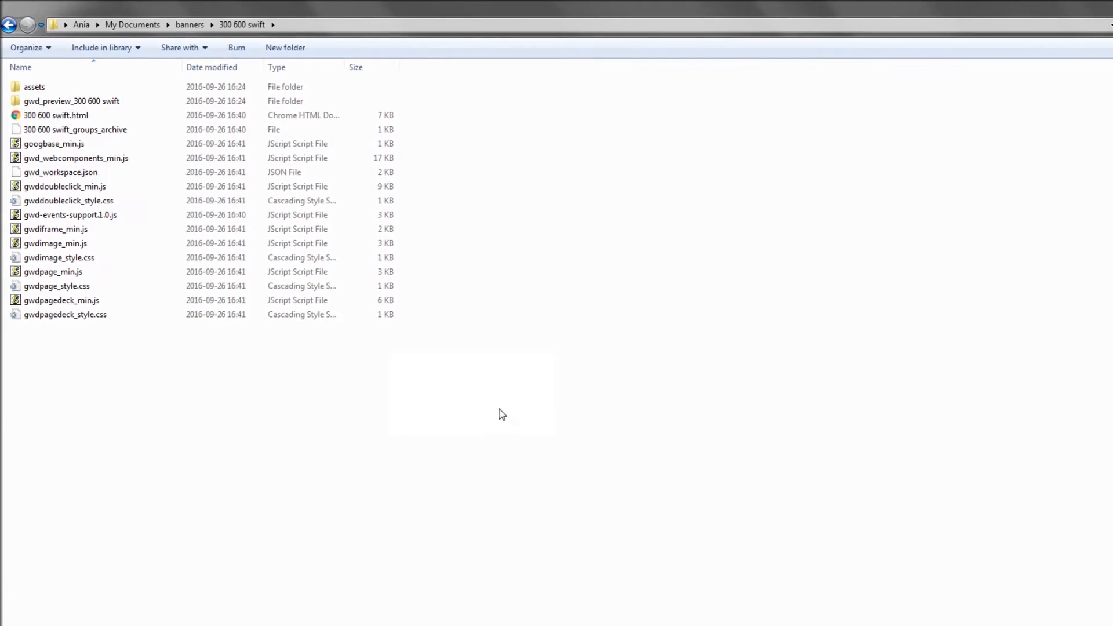
Paste text.html into the 300 600 swift project folder.
right_click(178, 353)
left_click(206, 458)
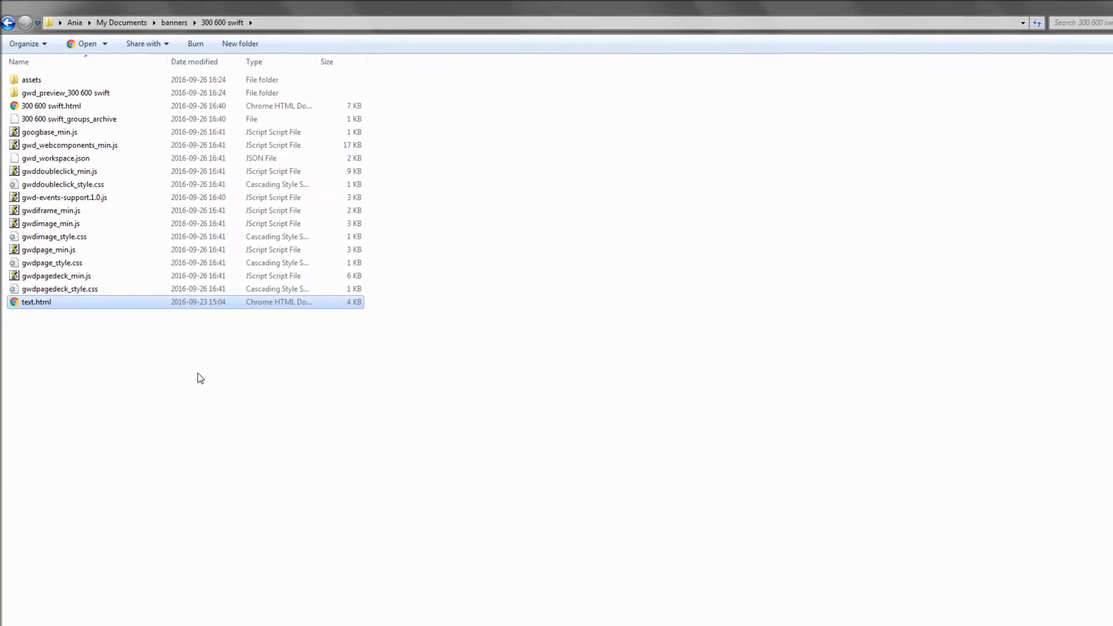
left_click(195, 343)
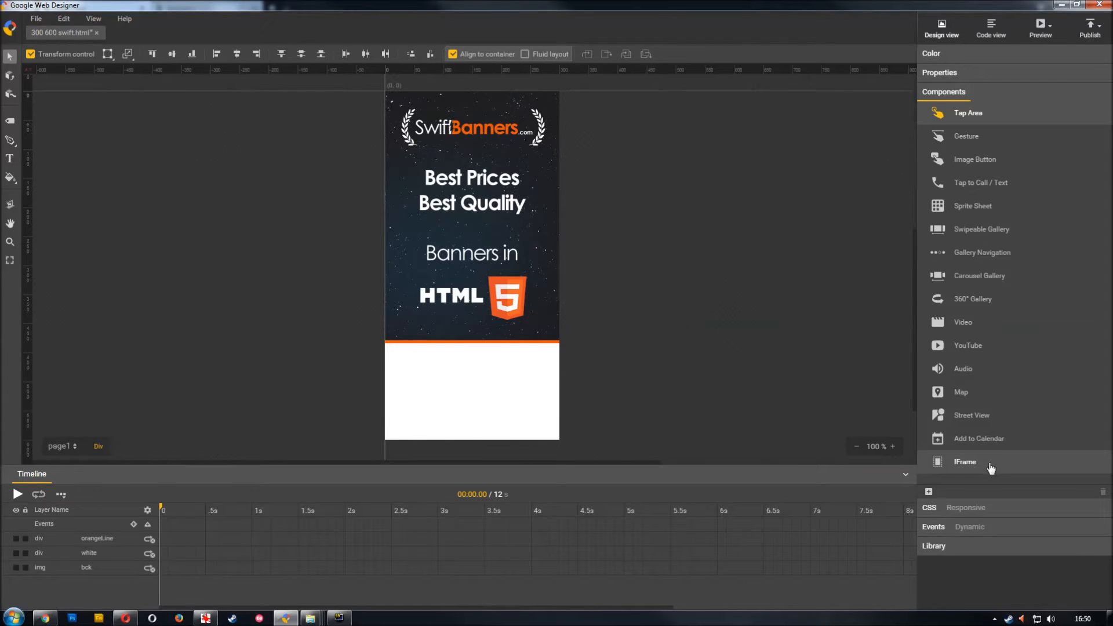
Add an IFrame component at the top-left of the banner's white lower area.
left_click_drag(988, 462, 409, 377)
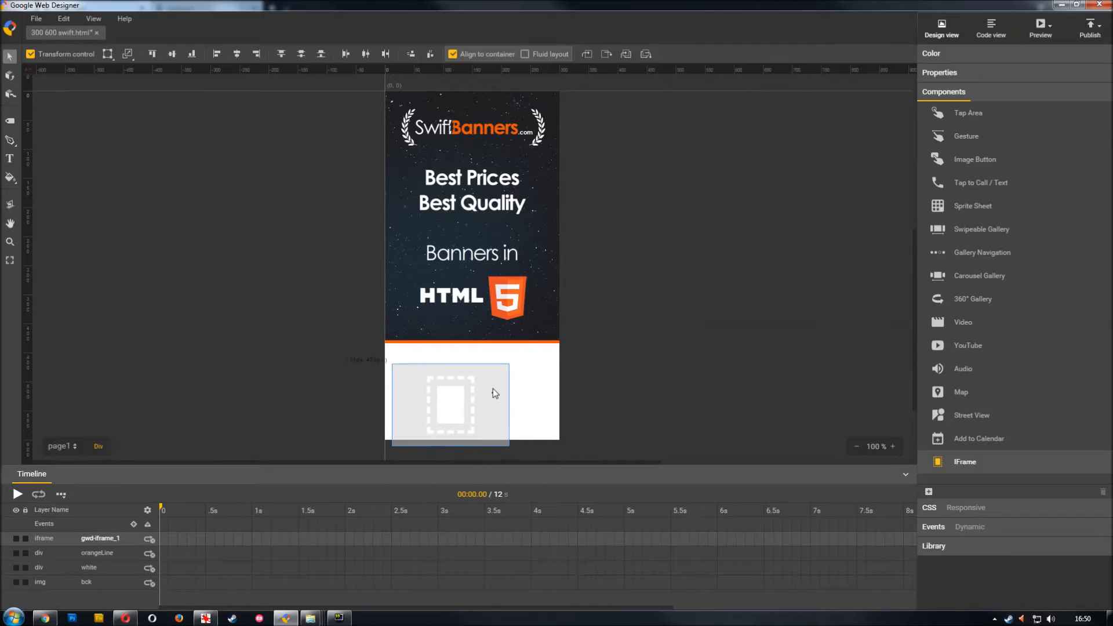
left_click_drag(510, 410, 489, 377)
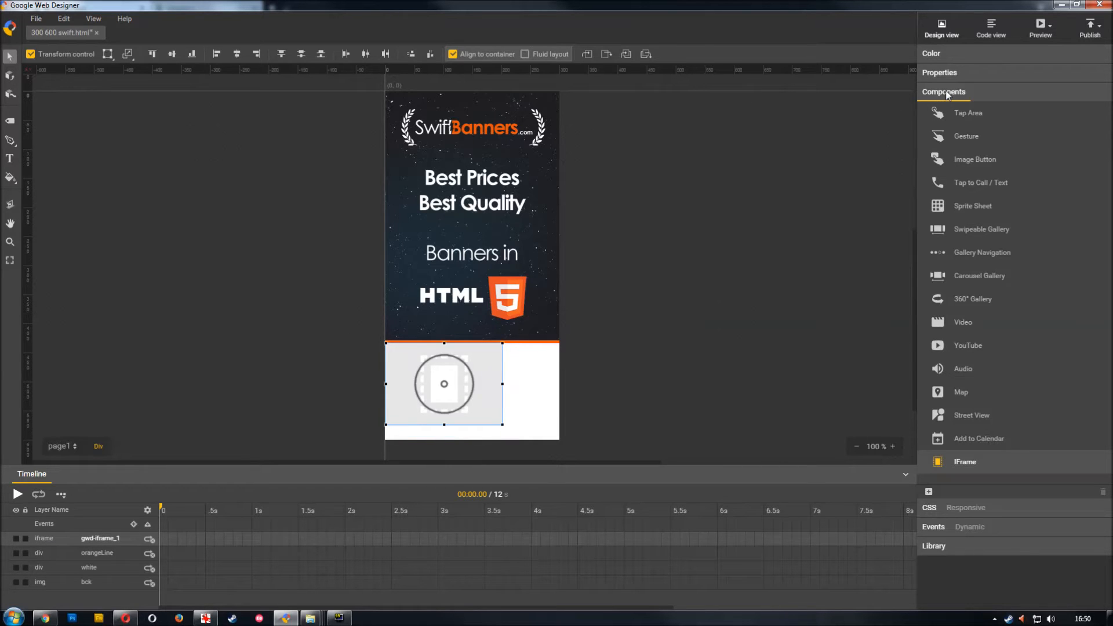
left_click(940, 73)
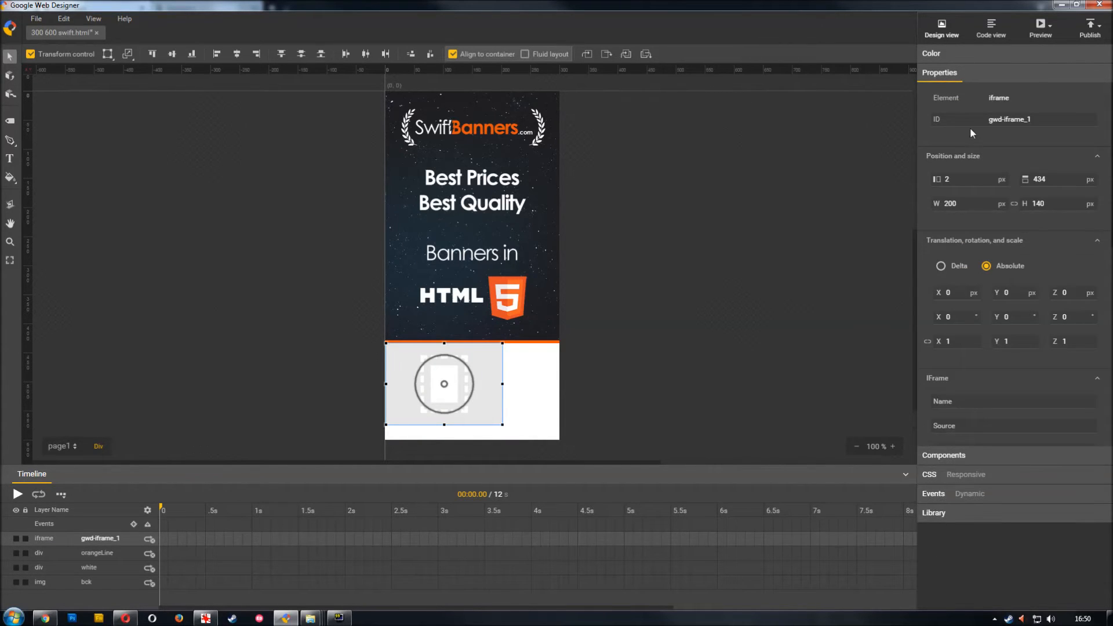
Set the iframe to left 0, width 300 and stretch it 166 px down to the banner bottom.
left_click(966, 178)
type("0")
left_click(938, 203)
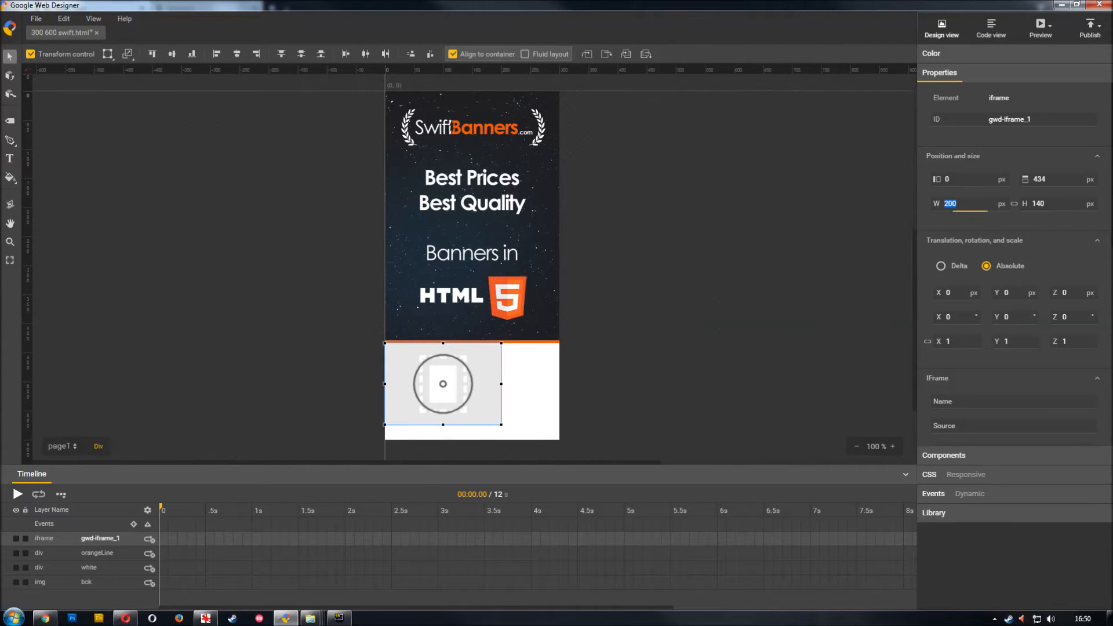
type("300")
key("Return")
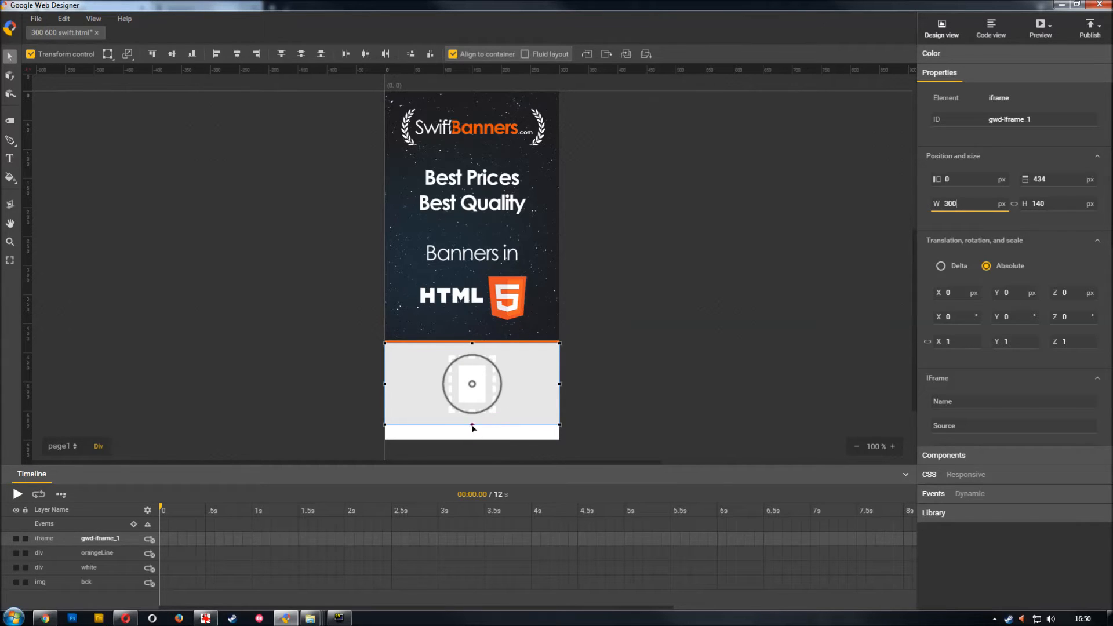
left_click_drag(472, 425, 472, 440)
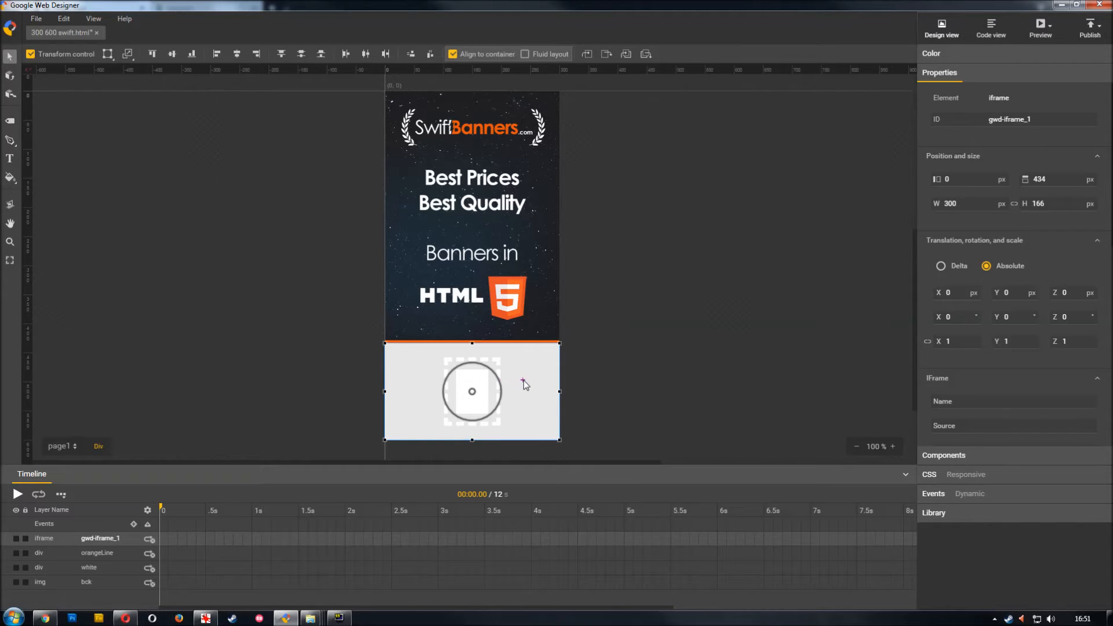
Add an event on the iframe triggered by IFrame loaded.
right_click(524, 380)
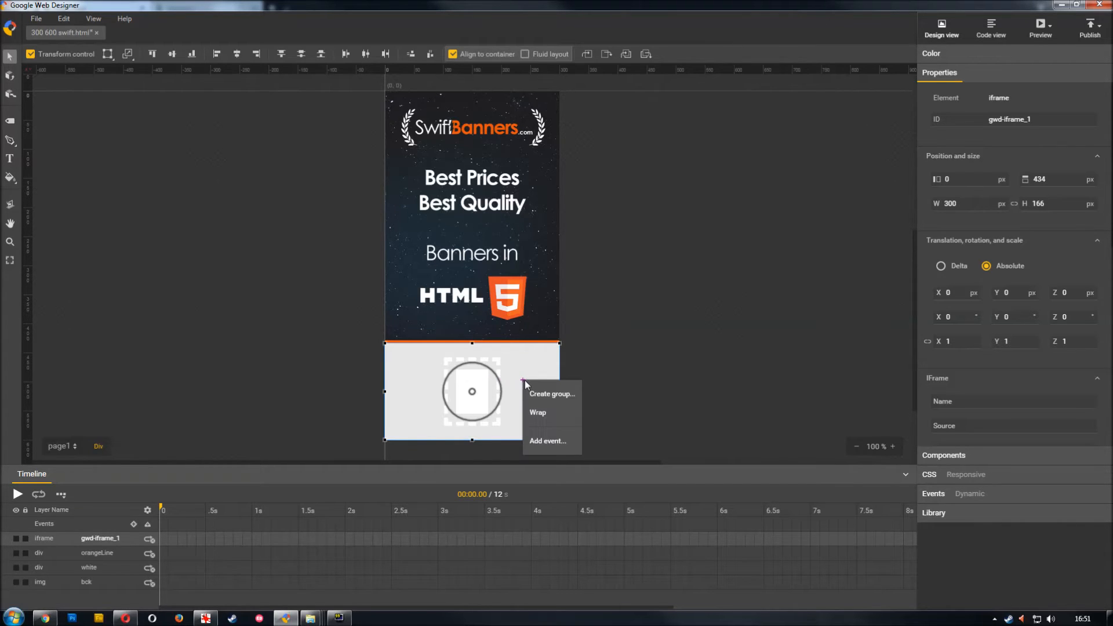
left_click(550, 440)
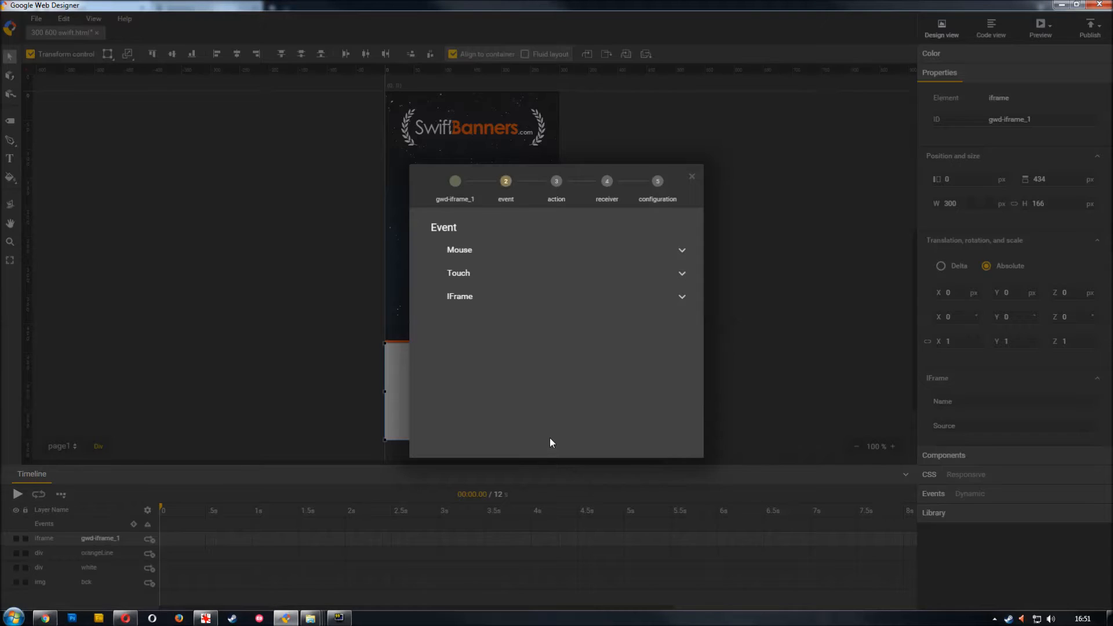
left_click(545, 301)
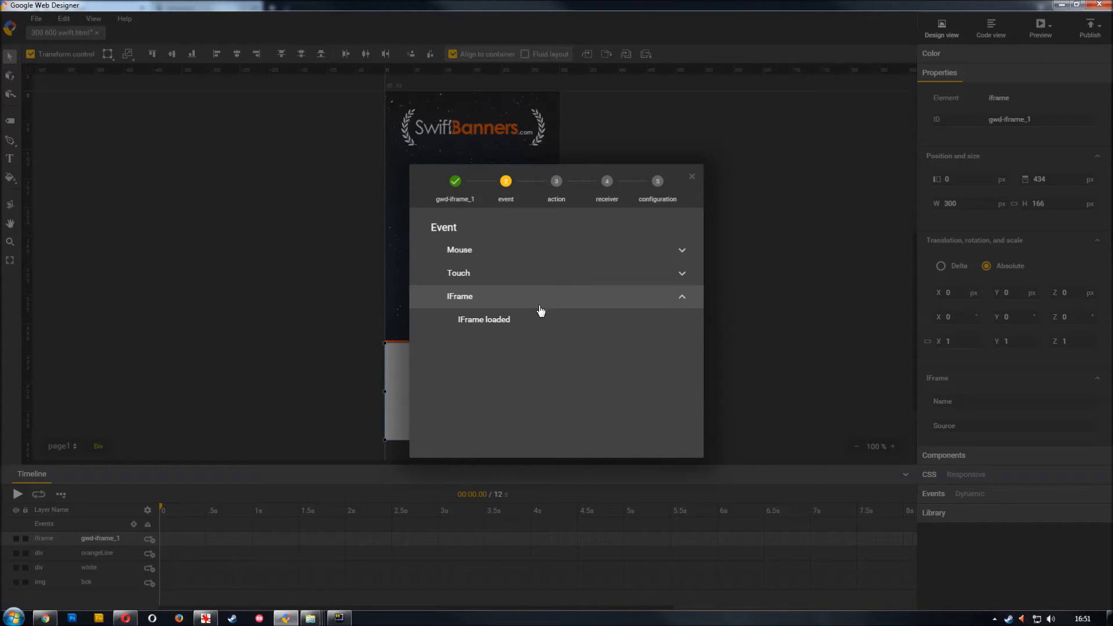
left_click(533, 323)
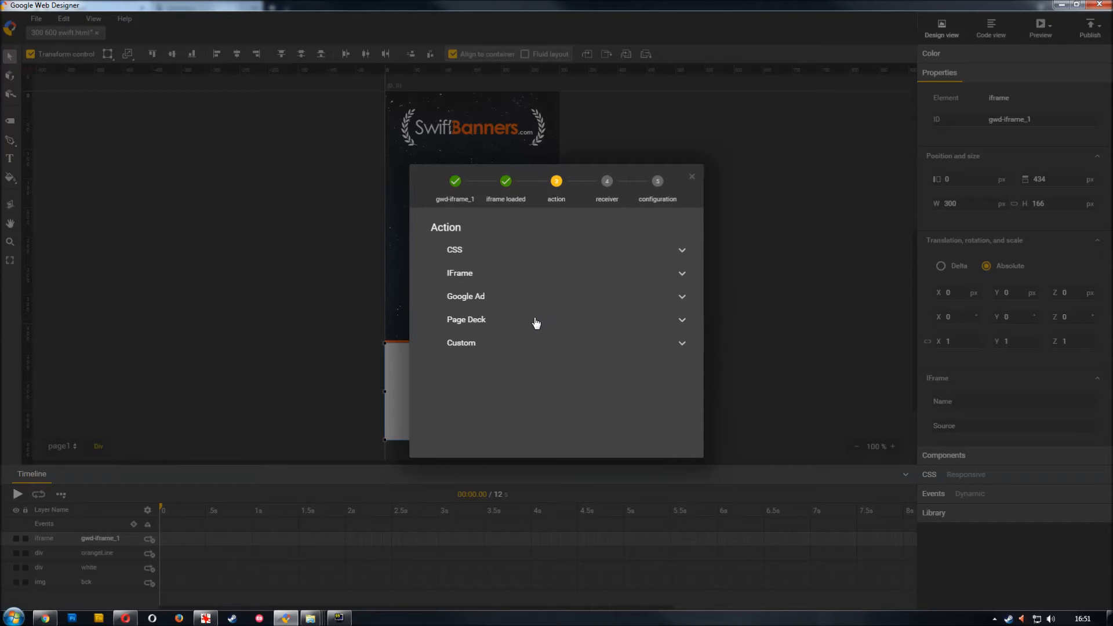
Make the action Set url on receiver gwd-iframe_1 with Url text.html and confirm.
left_click(541, 278)
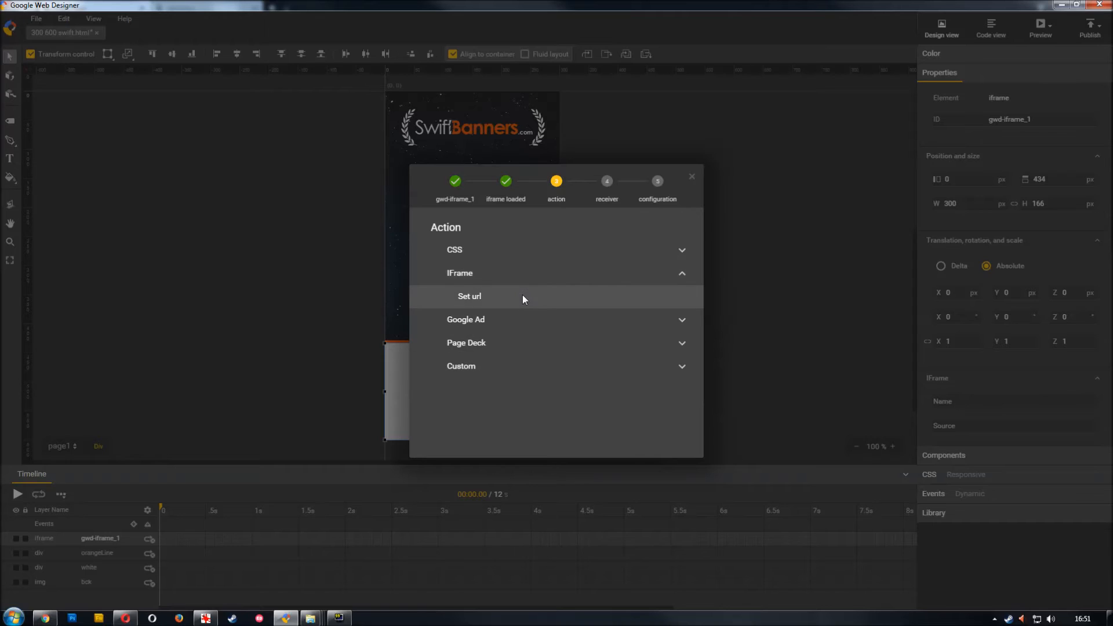
left_click(523, 295)
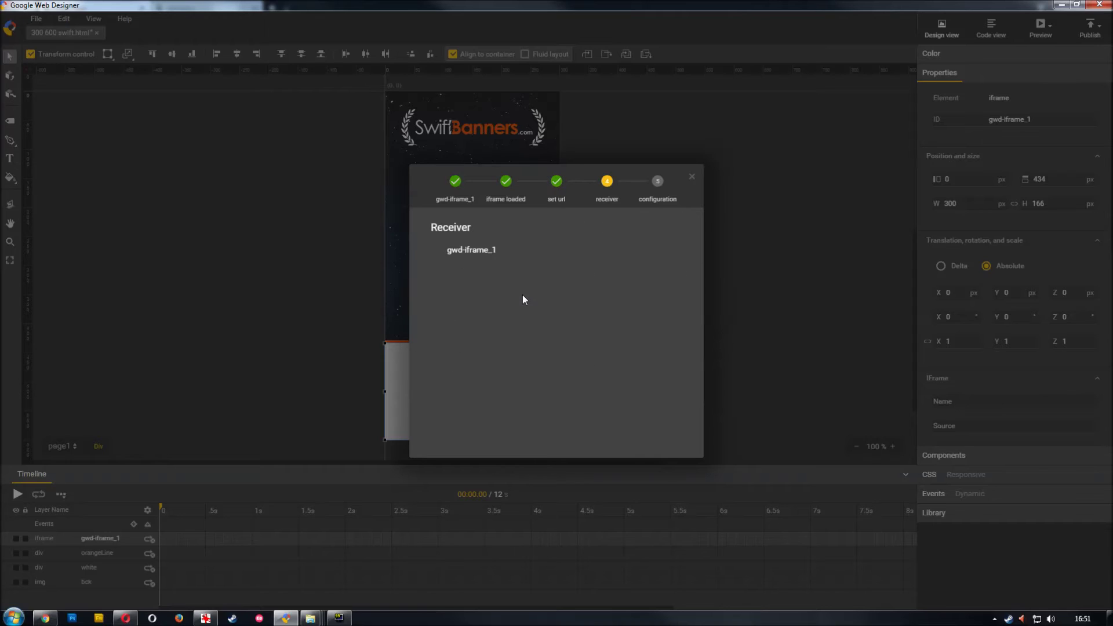
left_click(527, 251)
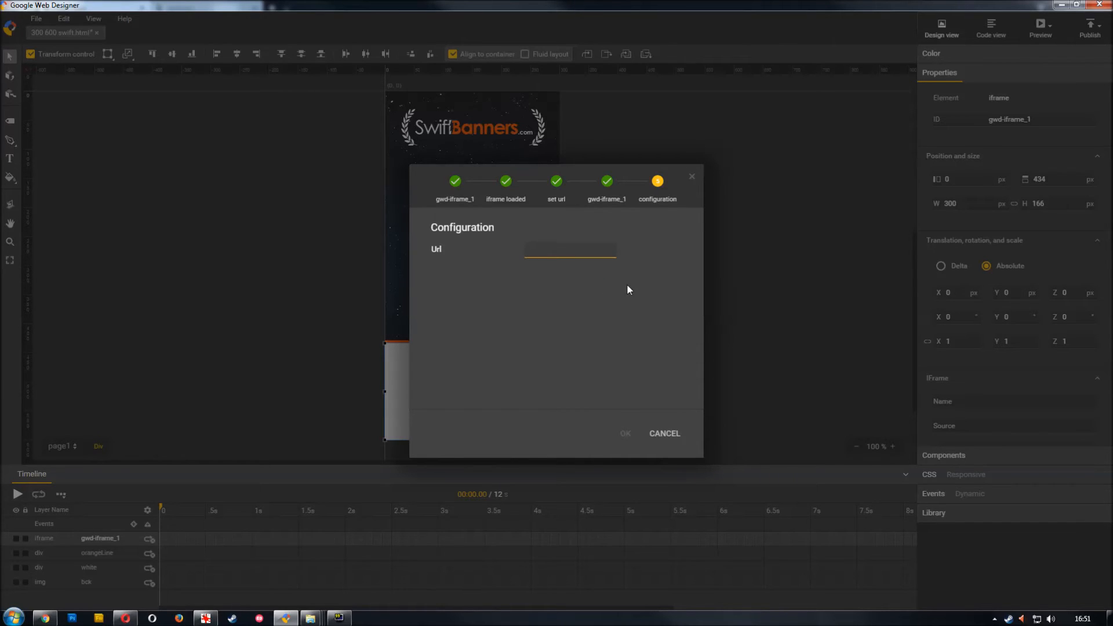
type("text")
type(".ht")
type("ml")
left_click(628, 289)
left_click(623, 433)
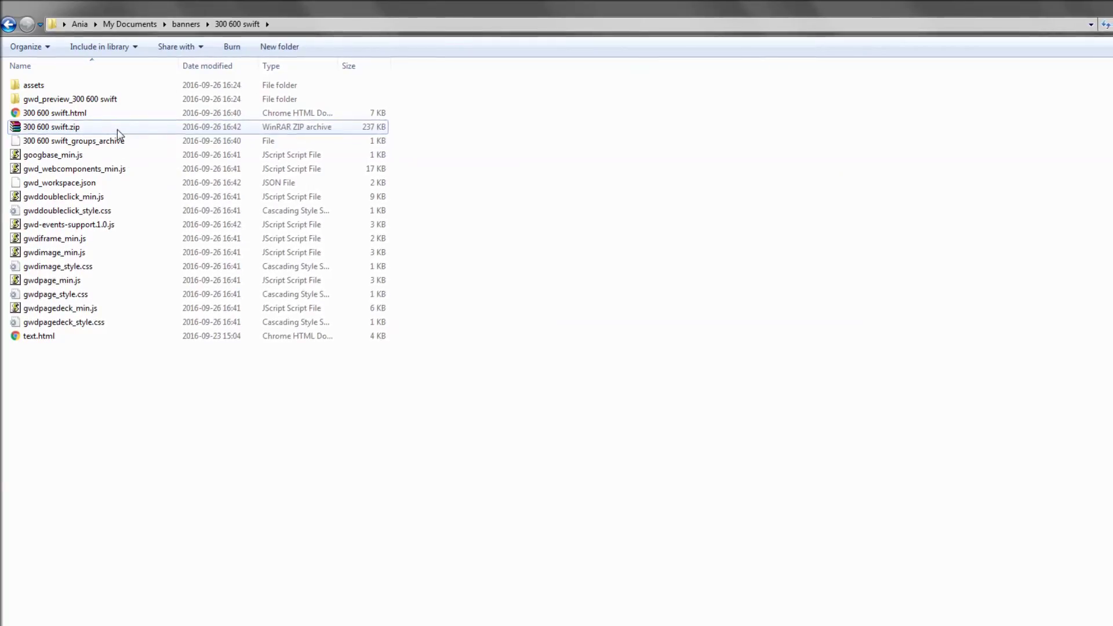
Open 300 600 swift.zip in WinRAR and check index.html and text.html are inside.
double_click(118, 129)
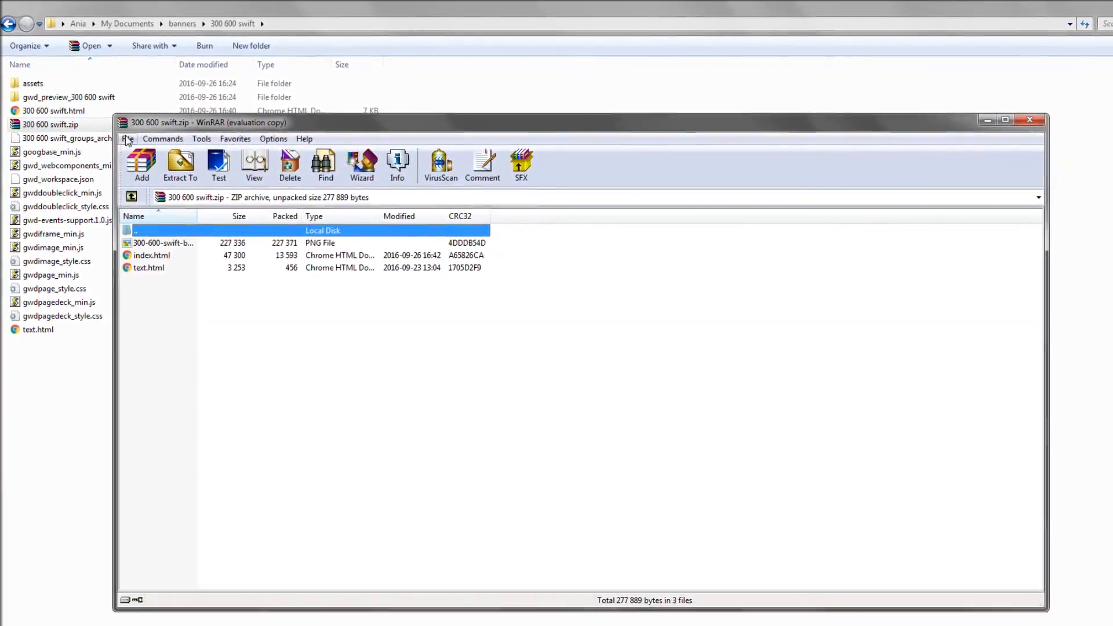
left_click(150, 241)
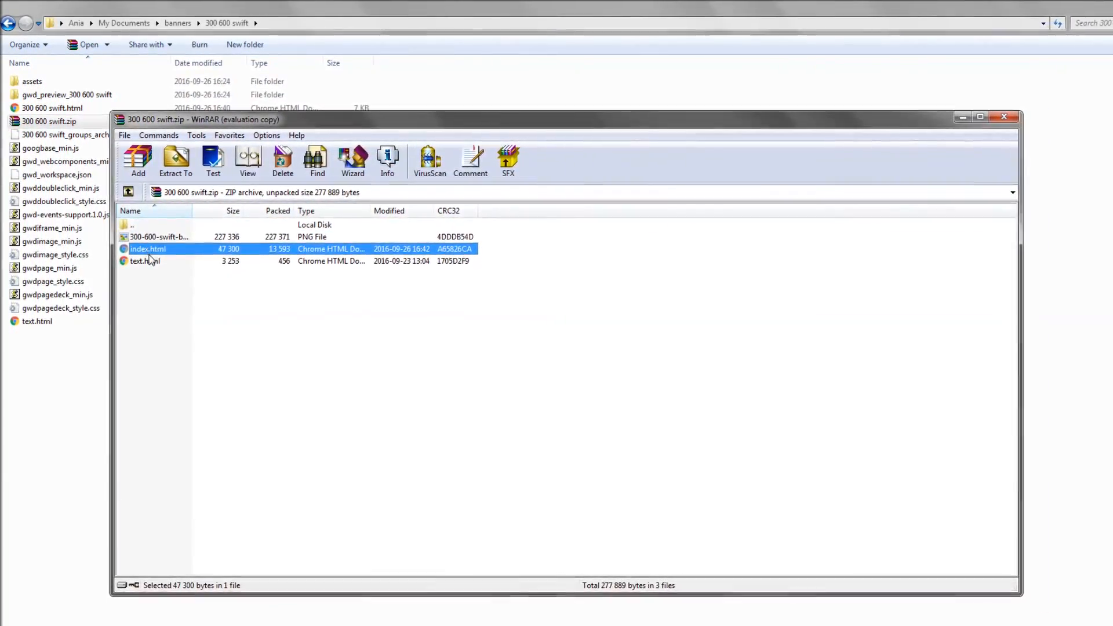
left_click(149, 262)
left_click(306, 292)
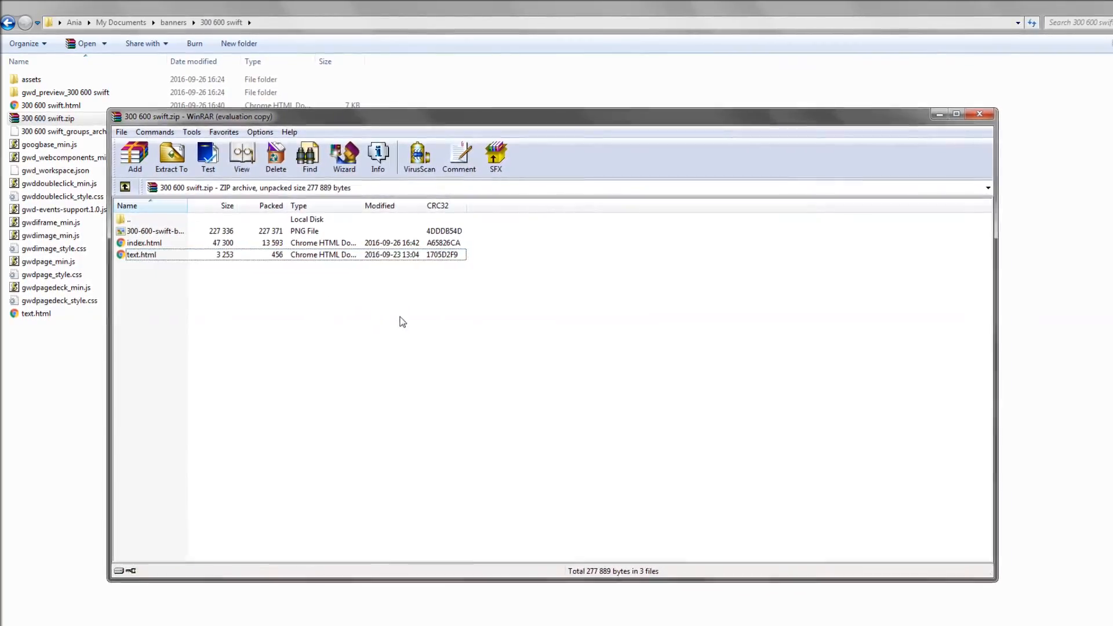